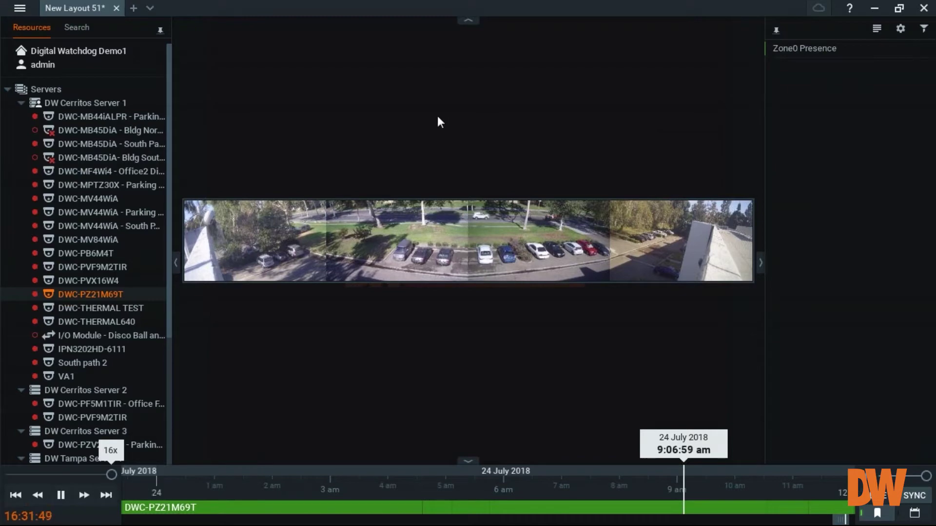
Remove the camera tile, then open DWC-MV44WiA's Camera Settings on the Advanced tab.
click(744, 209)
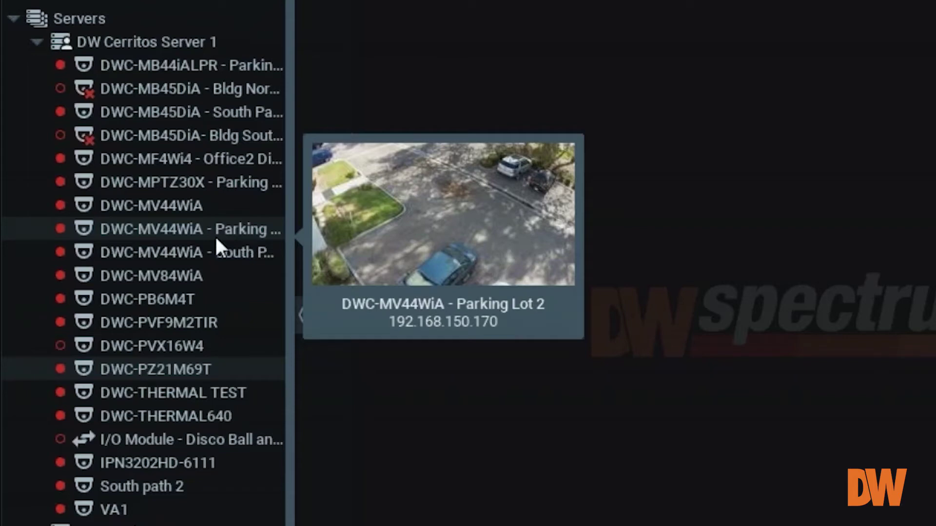
right_click(220, 201)
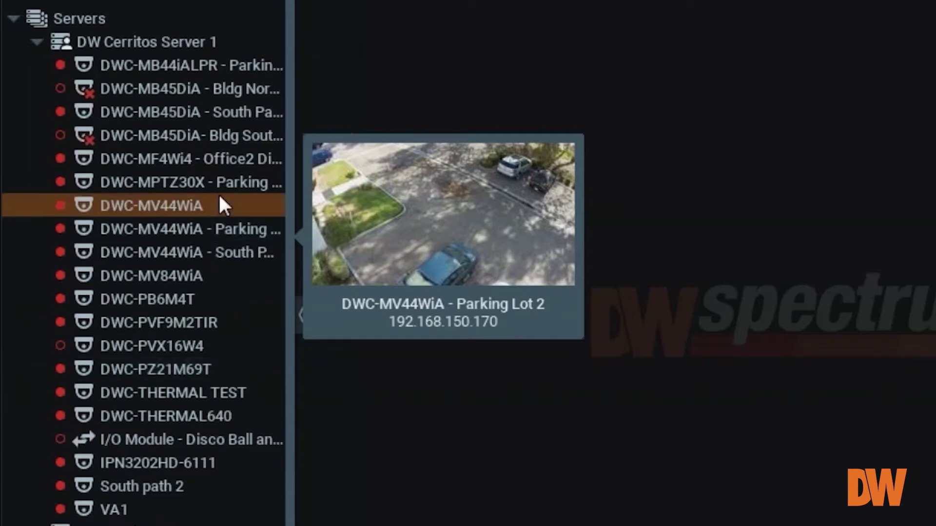
click(347, 457)
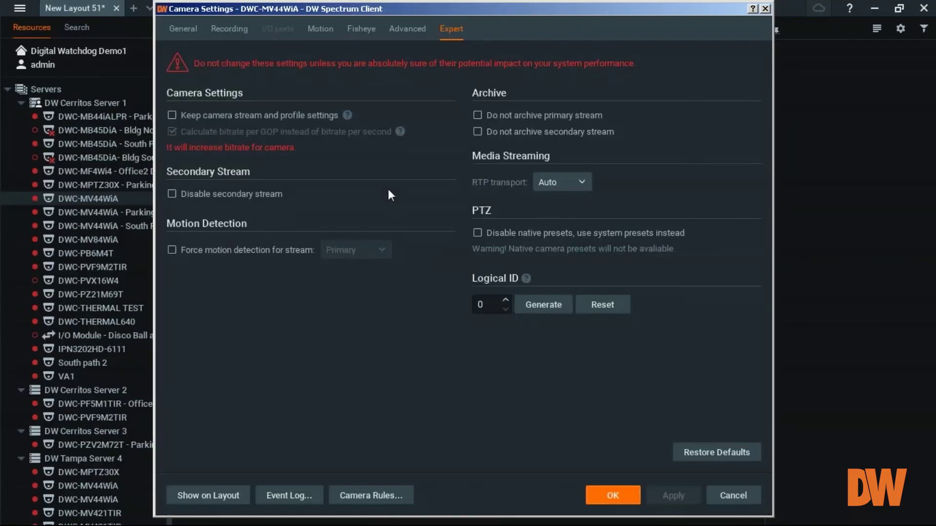
click(398, 36)
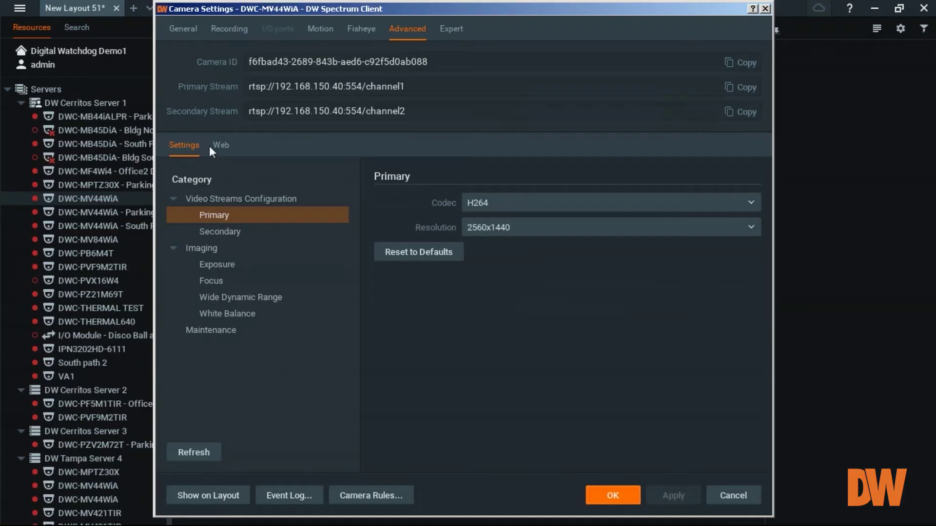
View the camera's web page, then check the Primary stream codec and resolution options.
click(221, 148)
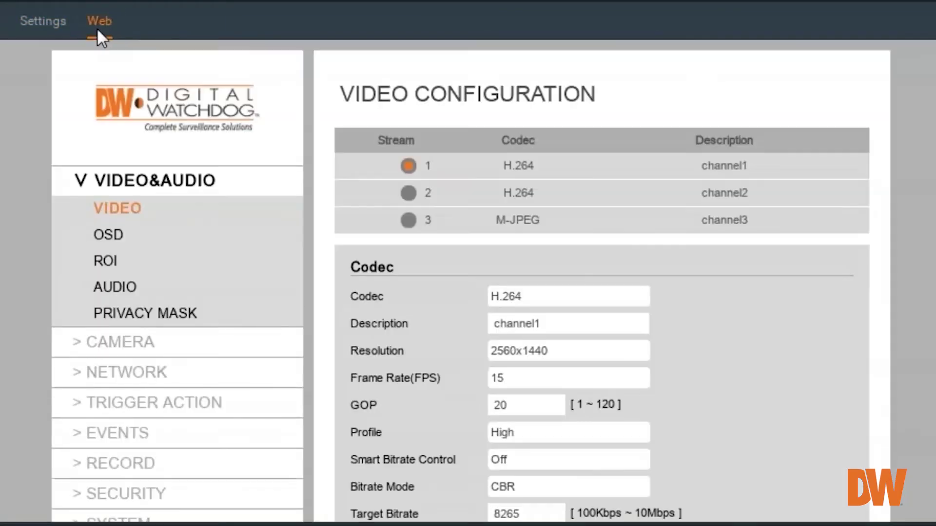
click(42, 24)
click(542, 110)
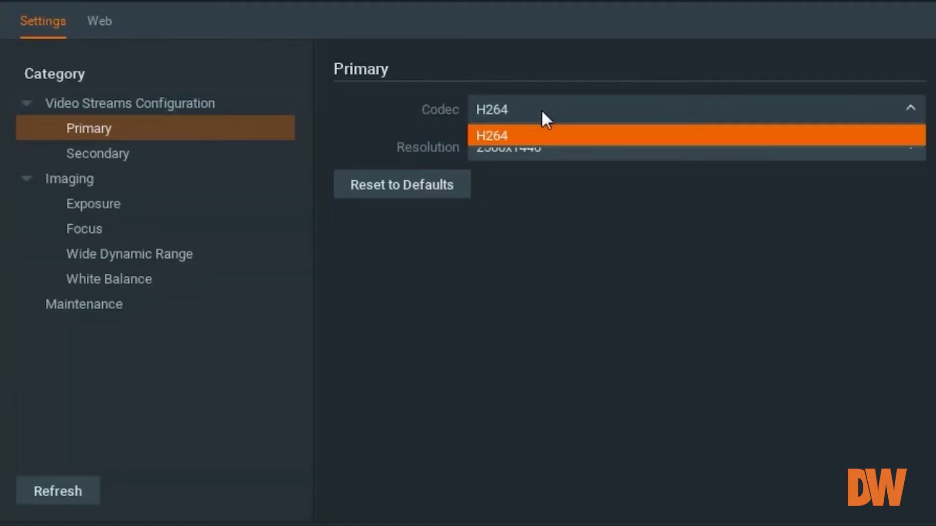
click(529, 147)
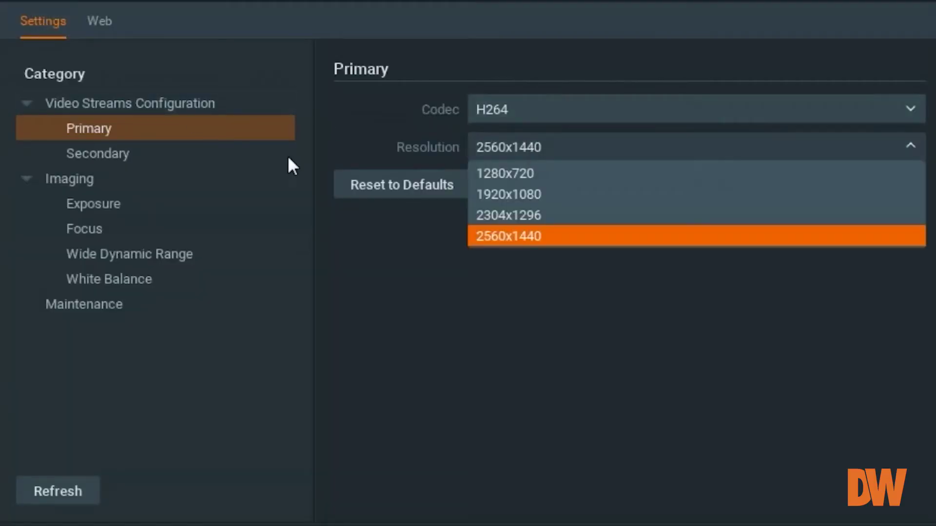
Browse the Secondary stream, Exposure and Focus settings, ending on Maintenance.
click(79, 157)
click(89, 213)
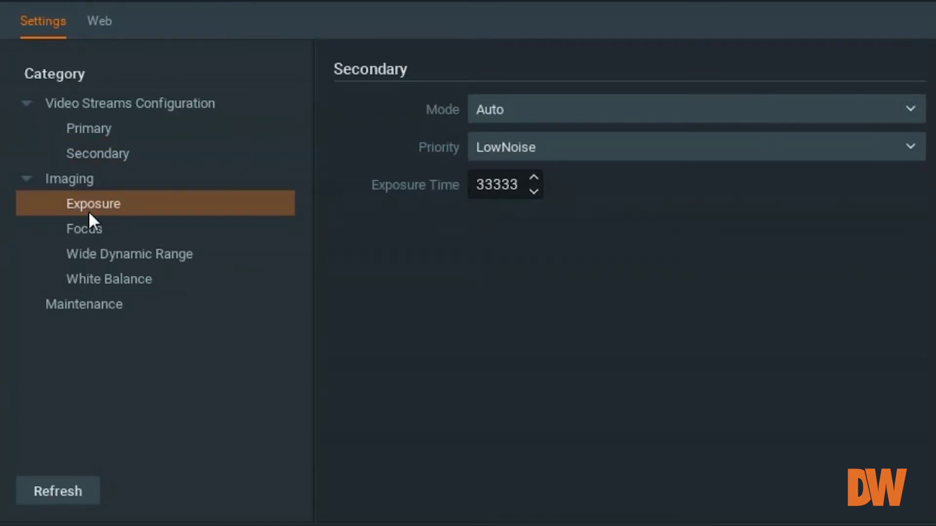
click(88, 230)
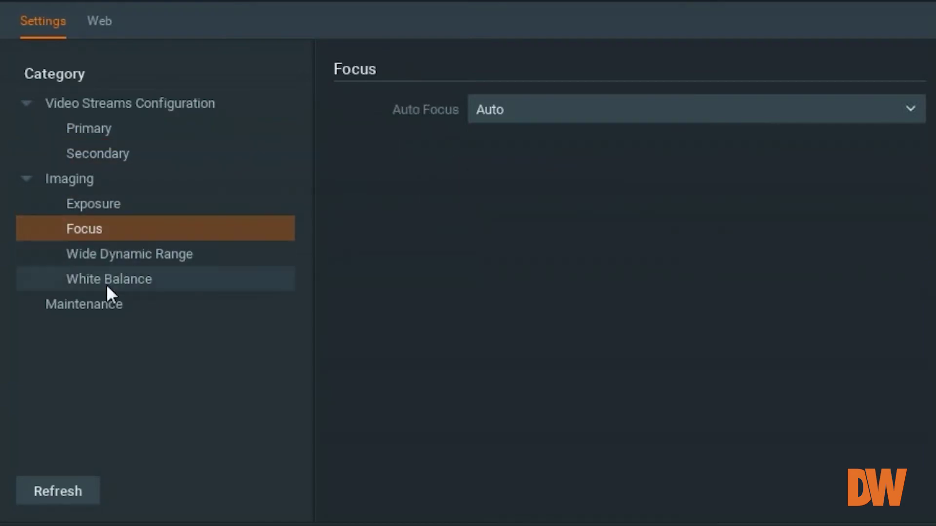
click(93, 310)
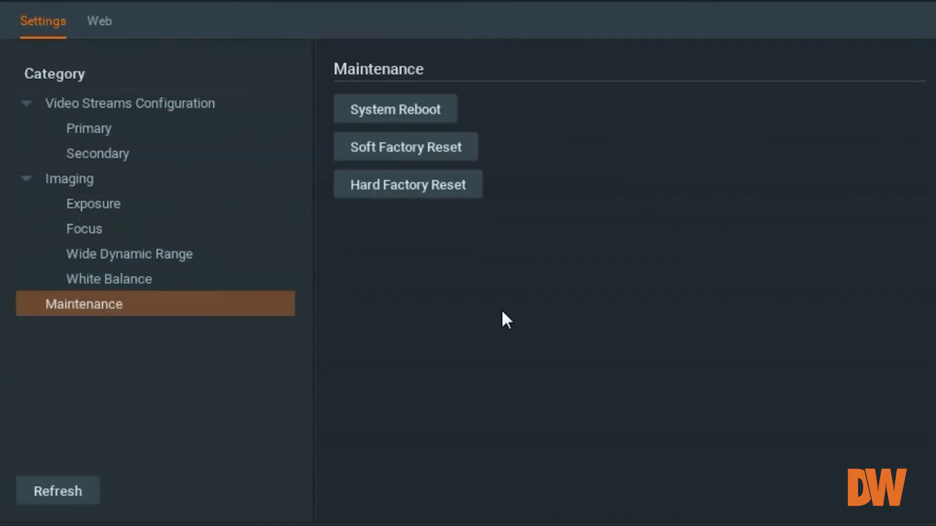
click(99, 22)
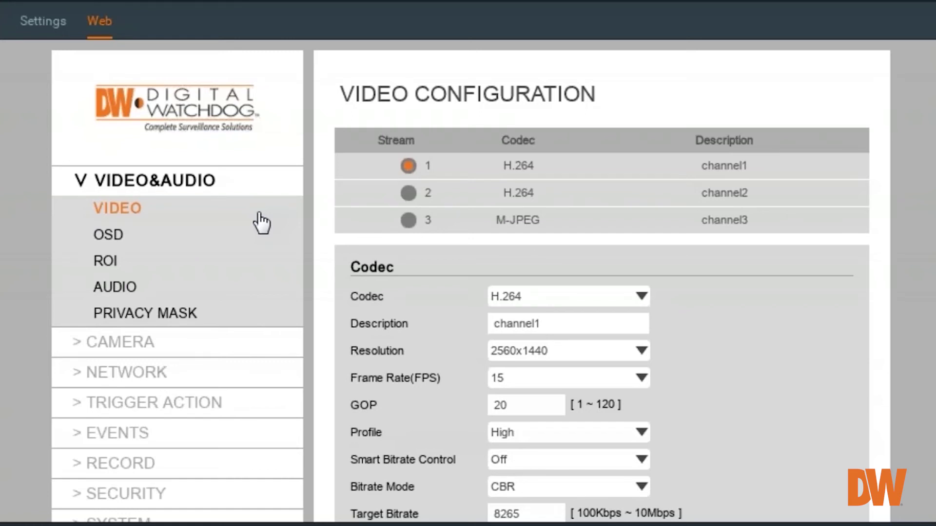
click(515, 306)
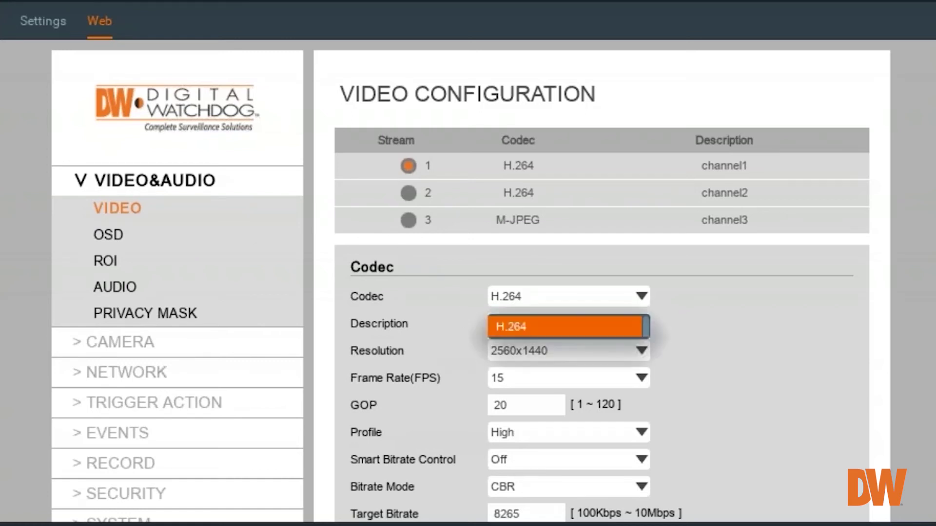
click(512, 324)
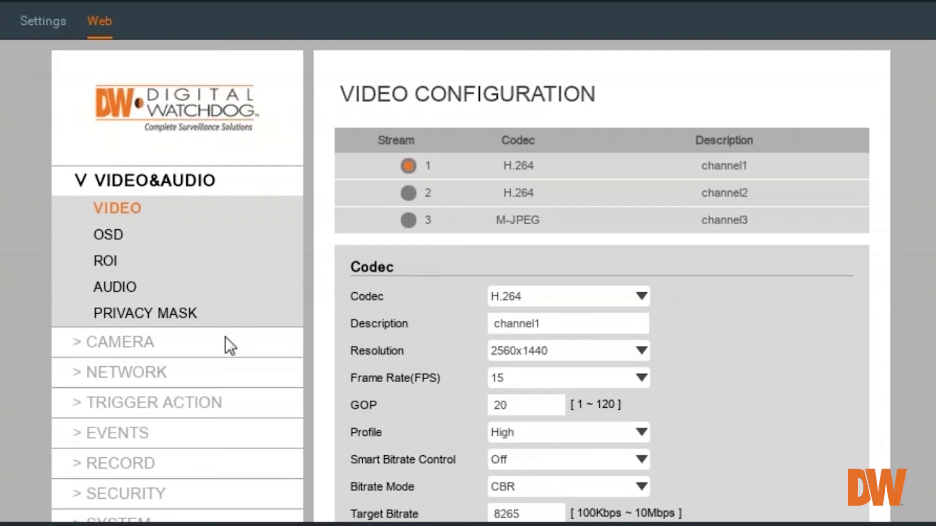
click(30, 22)
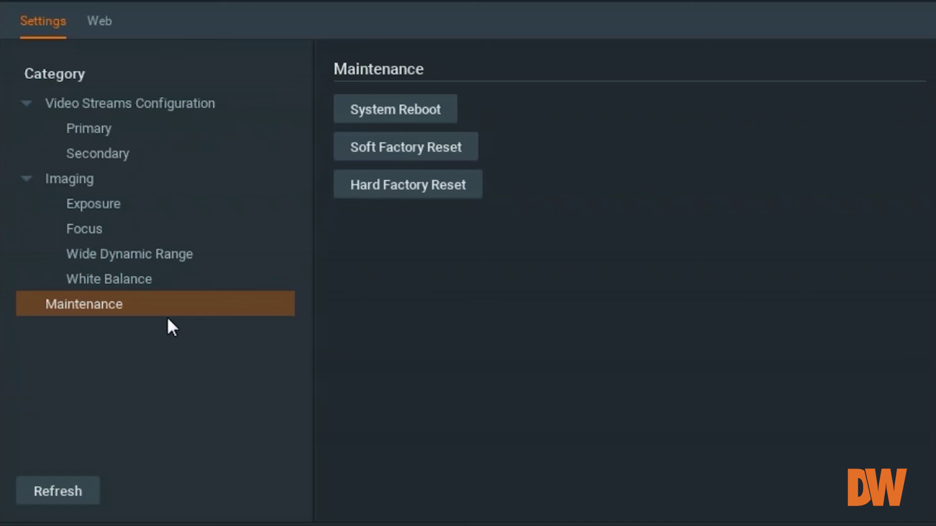
click(101, 19)
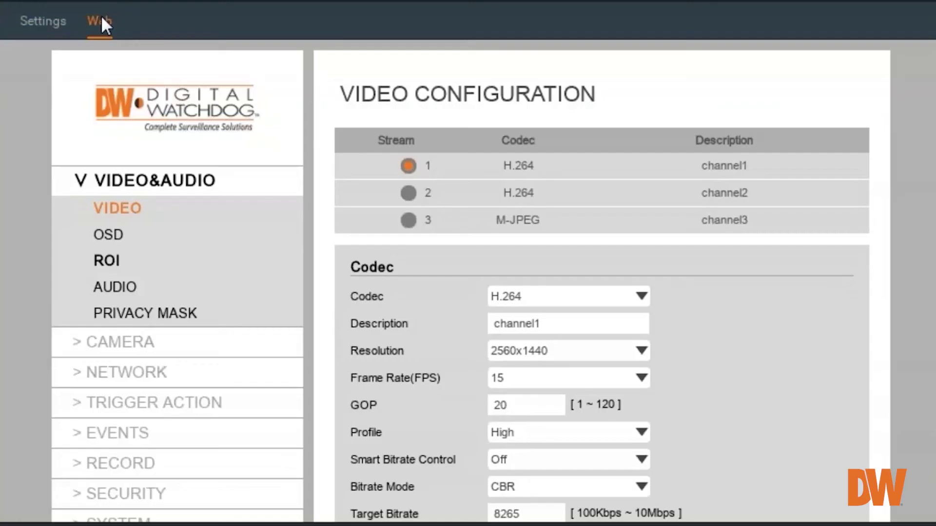
click(44, 12)
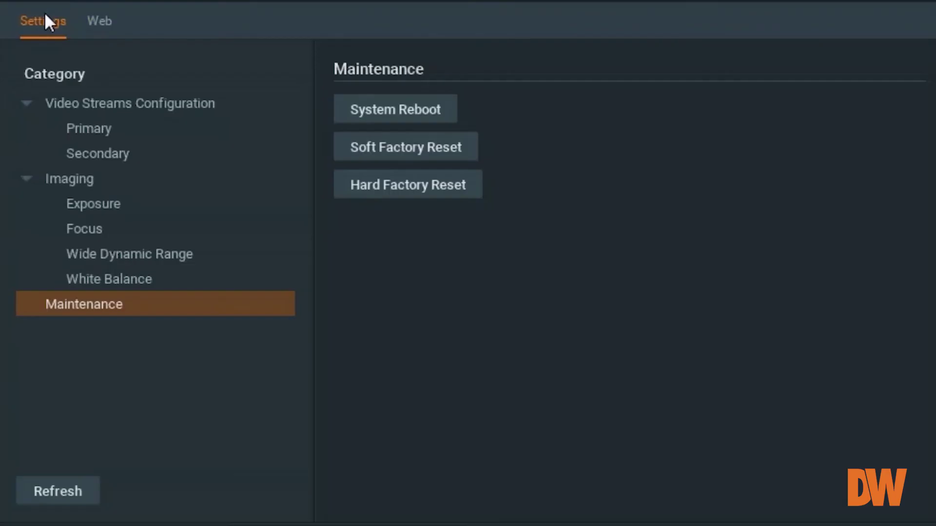